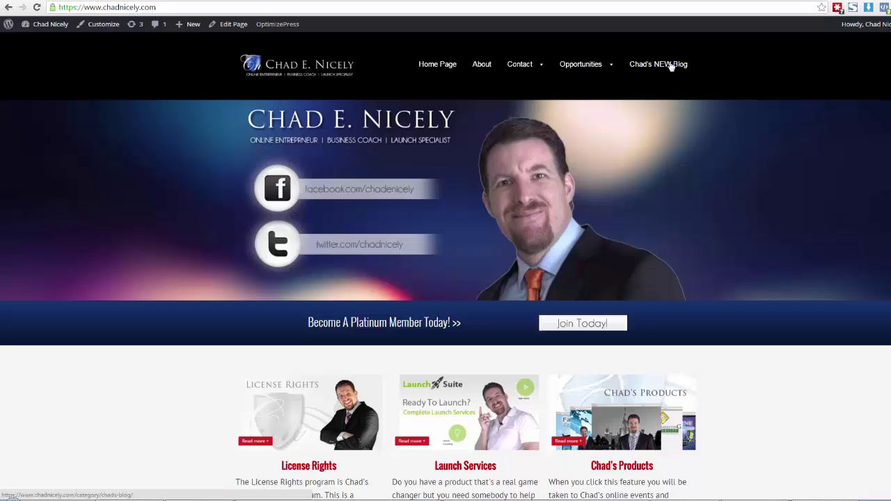
Step: Select the current chadnicely.com address in the browser's address bar to replace it
{"action": "mouse_move", "coordinate": [580, 70]}
{"action": "left_click_drag", "start_coordinate": [101, 7], "coordinate": [187, 8]}
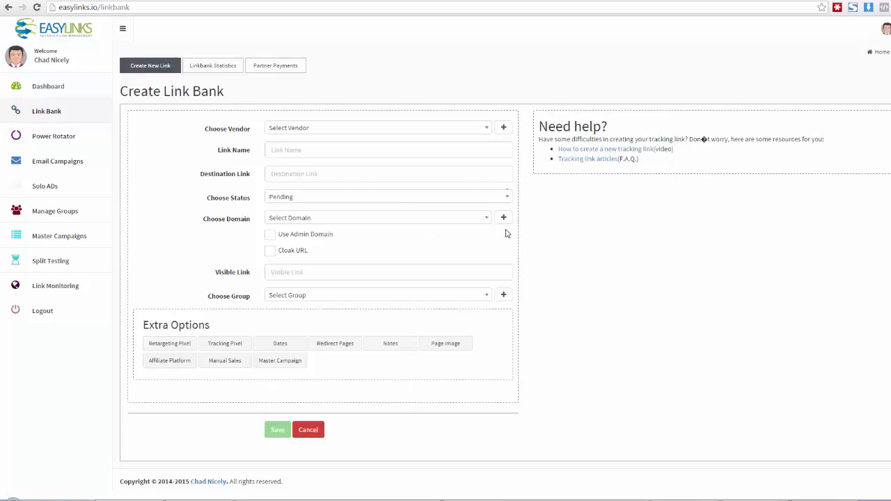
{"action": "left_click", "coordinate": [308, 151]}
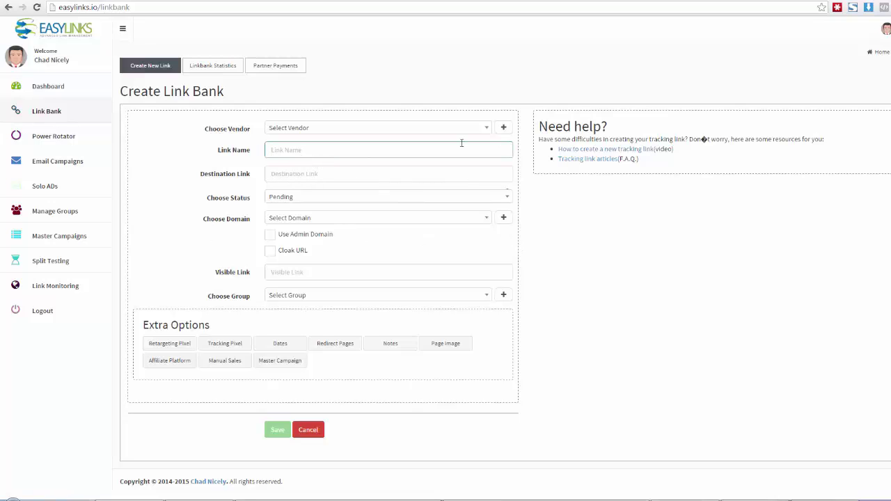
{"action": "type", "text": "Ebay"}
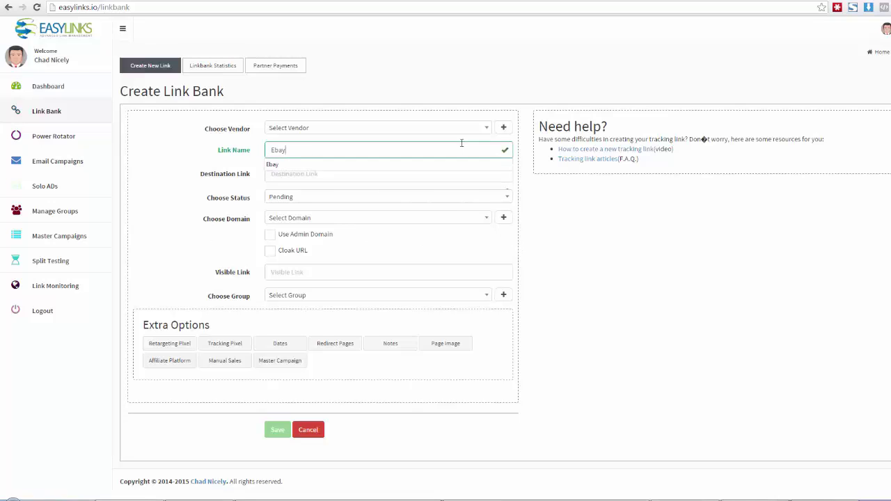
{"action": "left_click", "coordinate": [341, 179]}
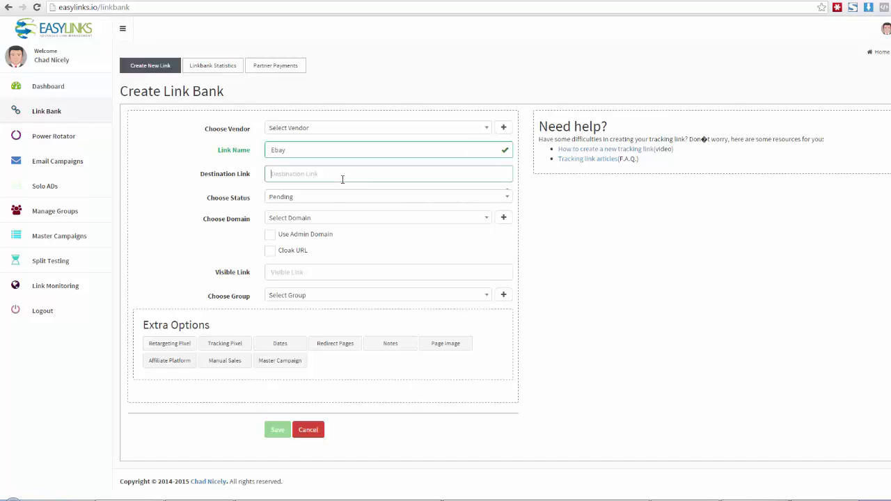
{"action": "type", "text": "http://"}
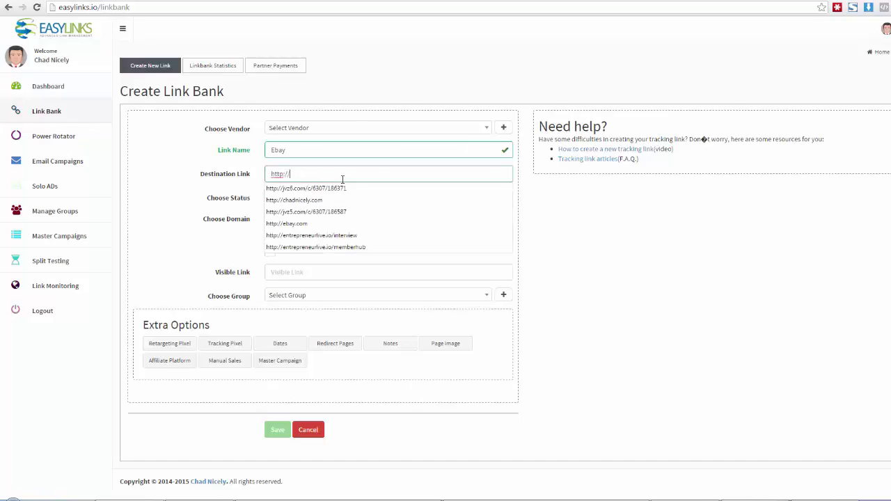
{"action": "type", "text": "ebay.com"}
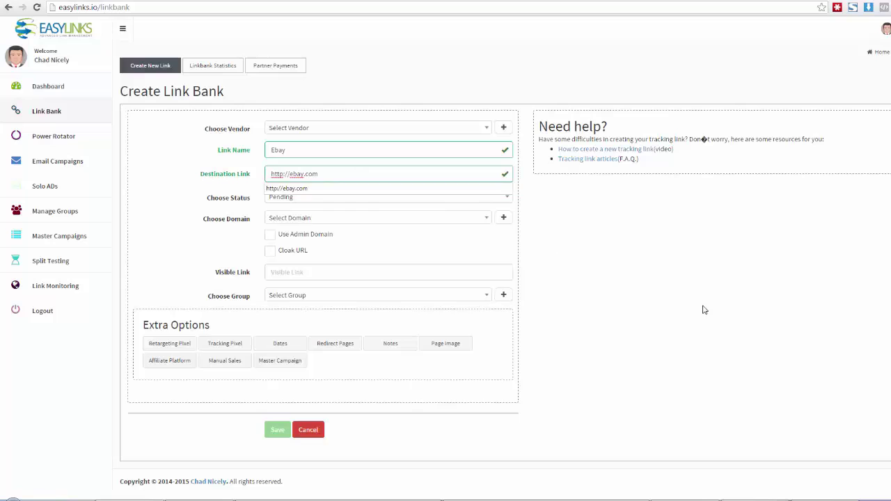
{"action": "left_click", "coordinate": [703, 310]}
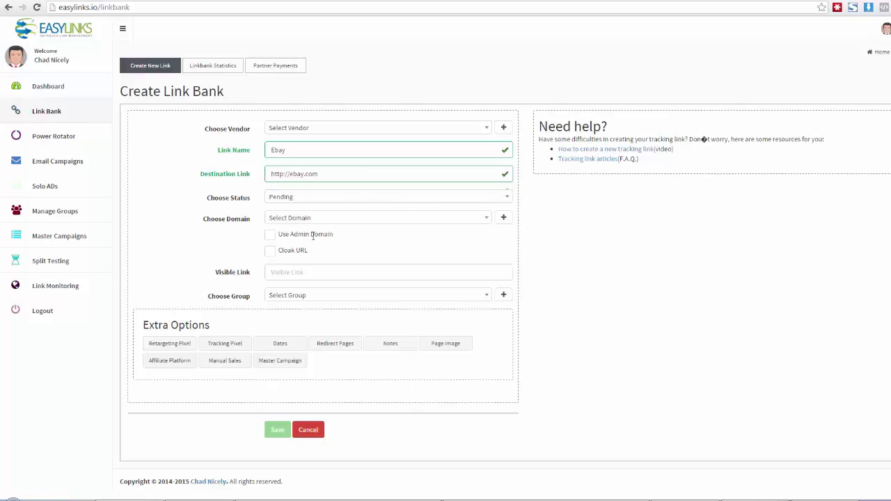
{"action": "left_click", "coordinate": [269, 235]}
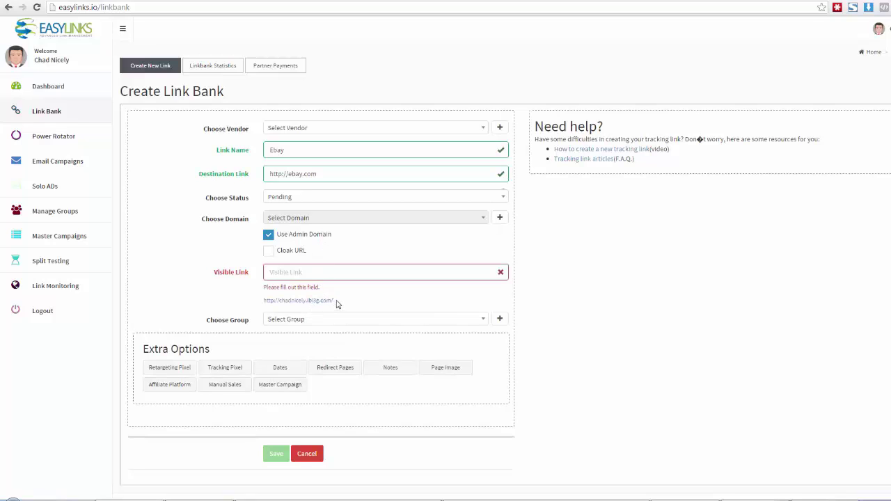
Step: Highlight parts of the suggested admin domain hint to inspect the site name
{"action": "left_click_drag", "start_coordinate": [335, 301], "coordinate": [310, 301]}
{"action": "left_click", "coordinate": [602, 290]}
{"action": "left_click_drag", "start_coordinate": [304, 300], "coordinate": [281, 300]}
{"action": "left_click", "coordinate": [583, 304]}
Step: Under Manage Groups > Domains, add a new user domain named chadnicely.com
{"action": "left_click", "coordinate": [71, 216]}
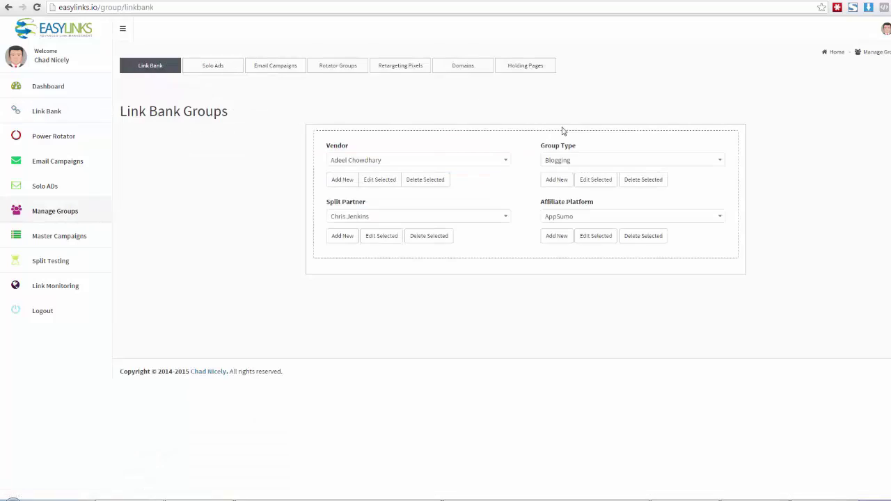
{"action": "left_click", "coordinate": [465, 72]}
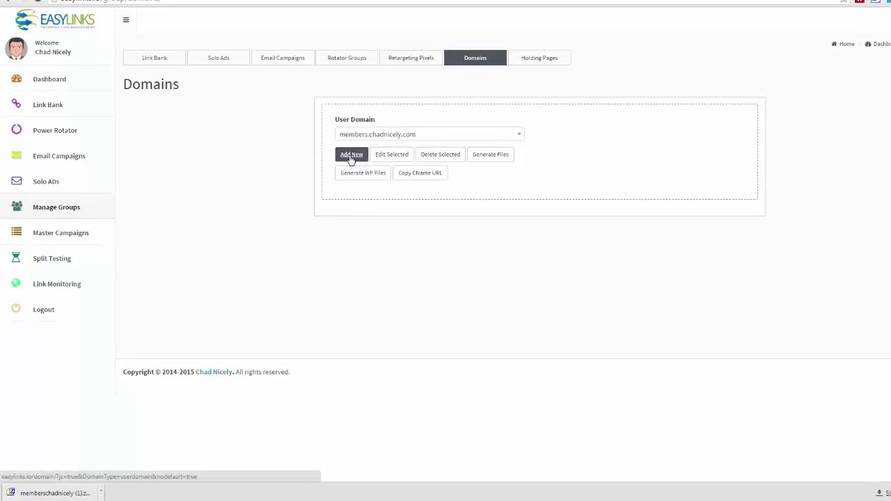
{"action": "left_click", "coordinate": [352, 155]}
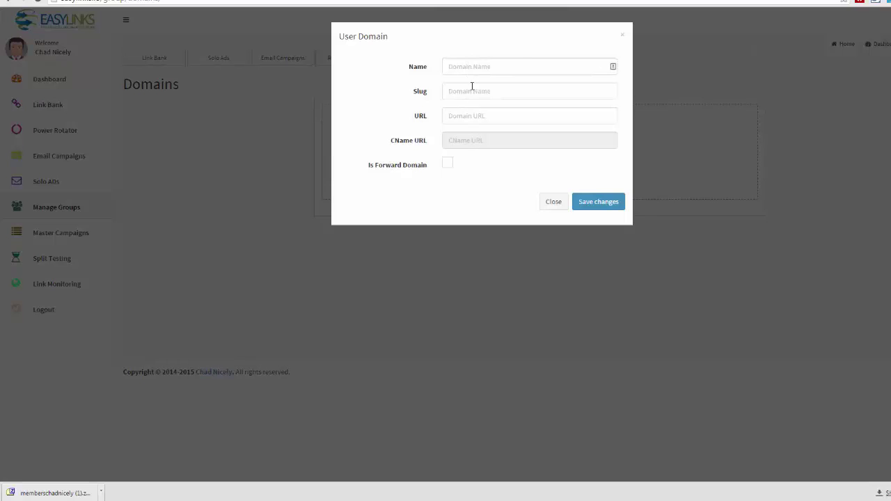
{"action": "left_click", "coordinate": [470, 67]}
{"action": "type", "text": "chadnicely.com"}
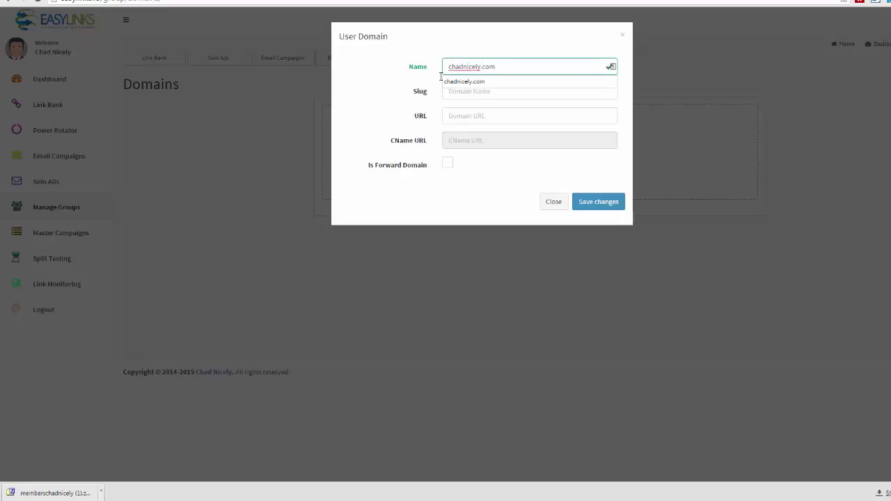
{"action": "key", "text": "Tab"}
{"action": "left_click", "coordinate": [451, 92]}
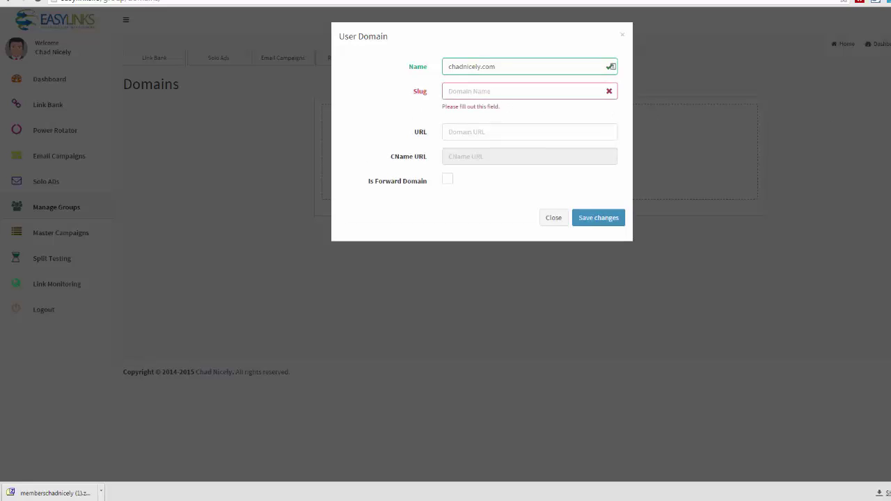
{"action": "left_click", "coordinate": [489, 92]}
{"action": "left_click", "coordinate": [483, 92]}
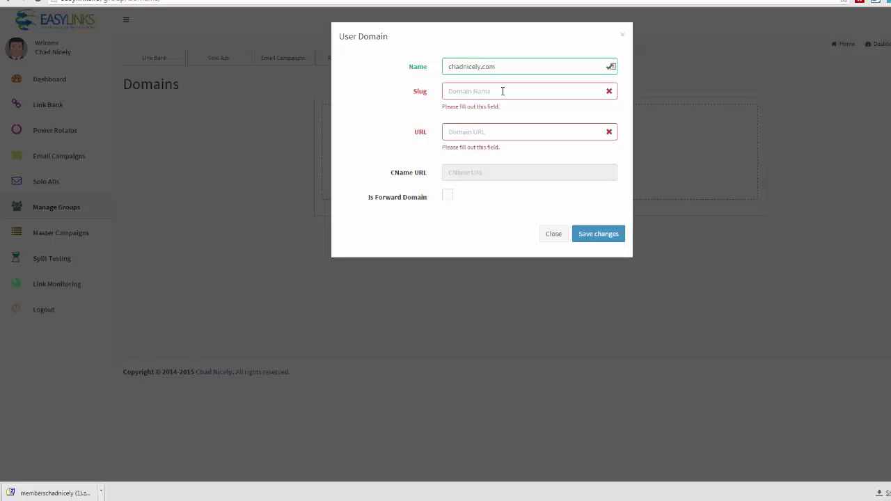
{"action": "type", "text": "re"}
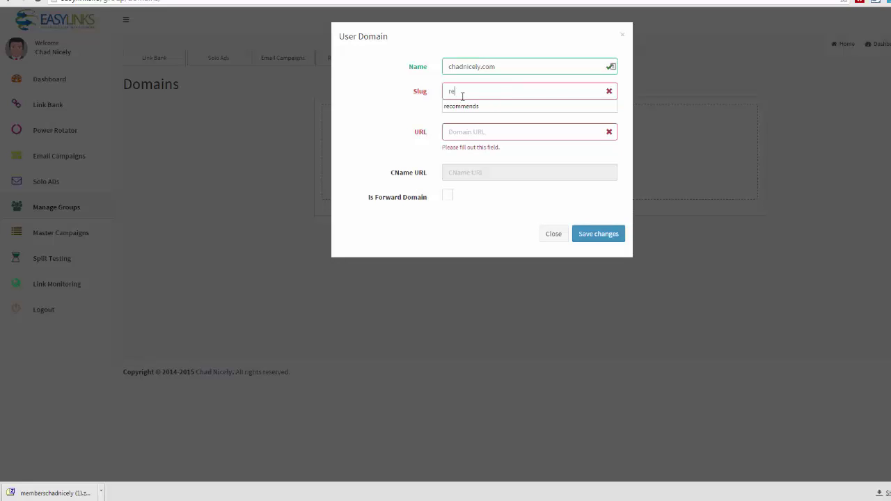
{"action": "left_click", "coordinate": [462, 106]}
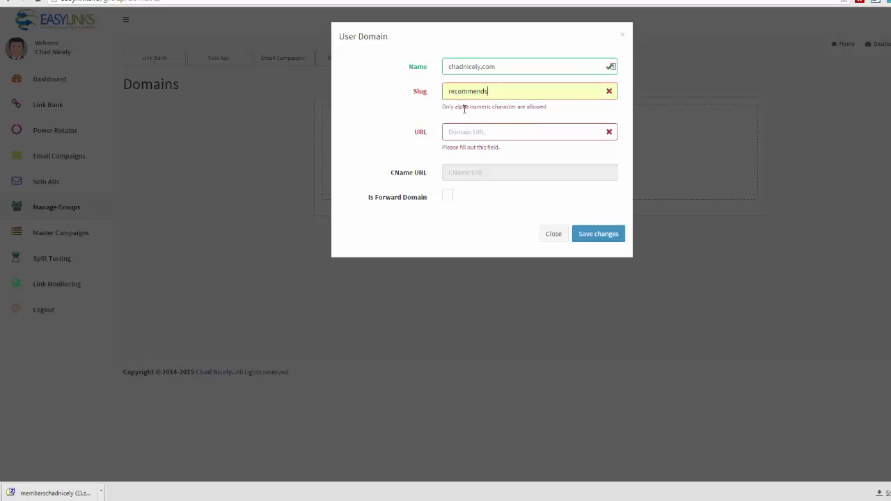
{"action": "double_click", "coordinate": [438, 66]}
{"action": "key", "text": "ctrl+c"}
{"action": "left_click", "coordinate": [485, 116]}
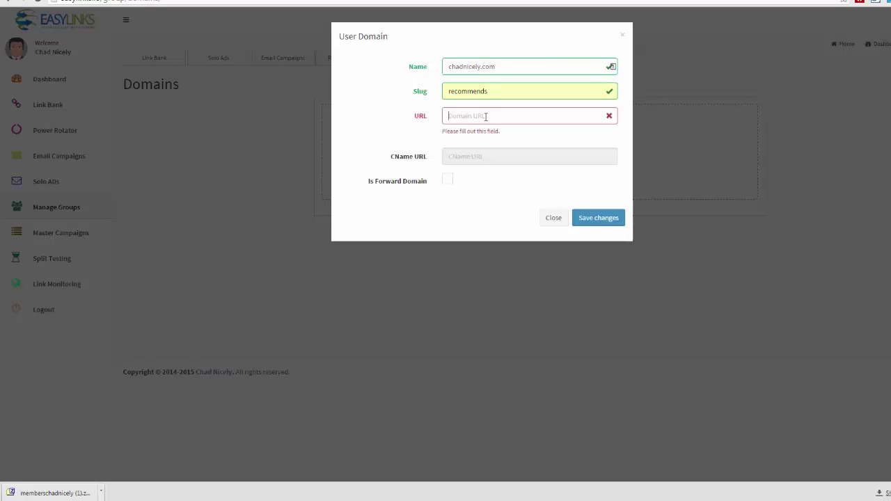
{"action": "type", "text": "http"}
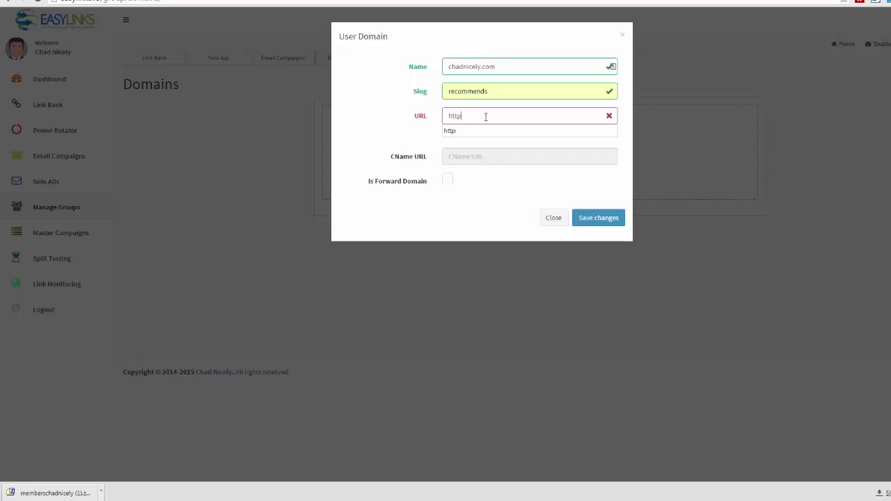
{"action": "type", "text": "://"}
{"action": "key", "text": "ctrl+v"}
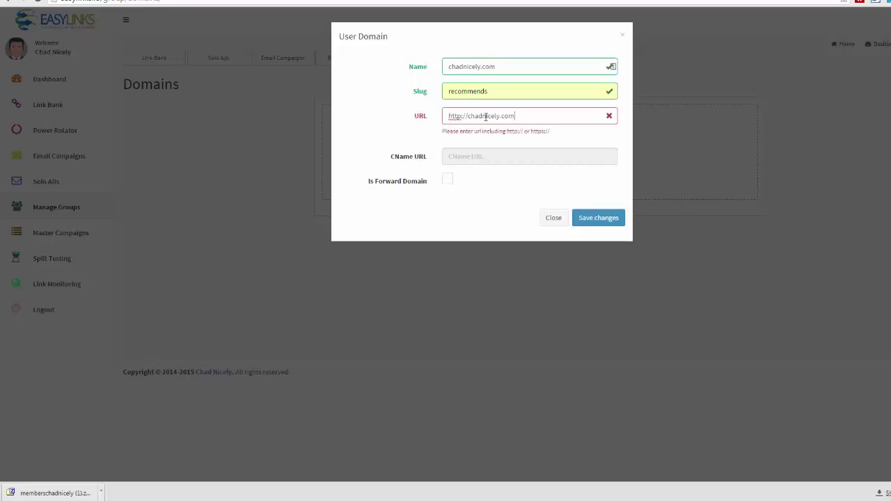
{"action": "left_click", "coordinate": [382, 126]}
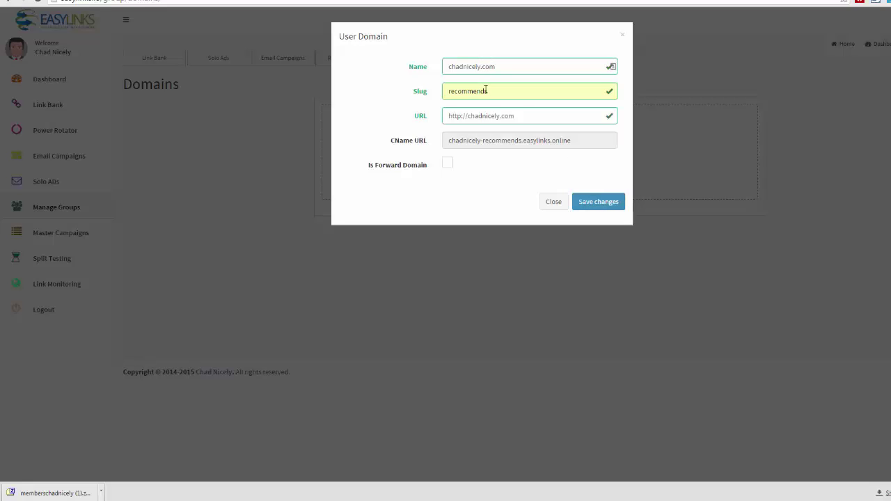
Step: Save the chadnicely.com domain, download its WP plugin as recommends.zip, and show it in its folder
{"action": "left_click", "coordinate": [607, 202]}
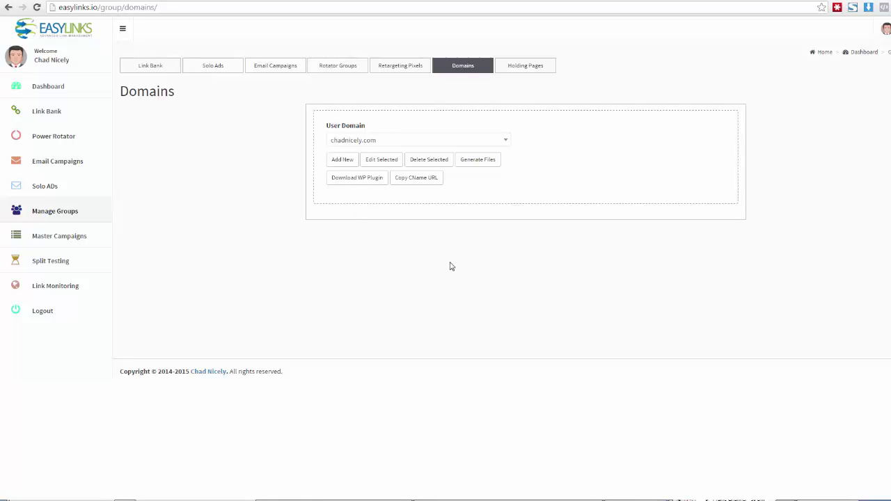
{"action": "left_click", "coordinate": [360, 179]}
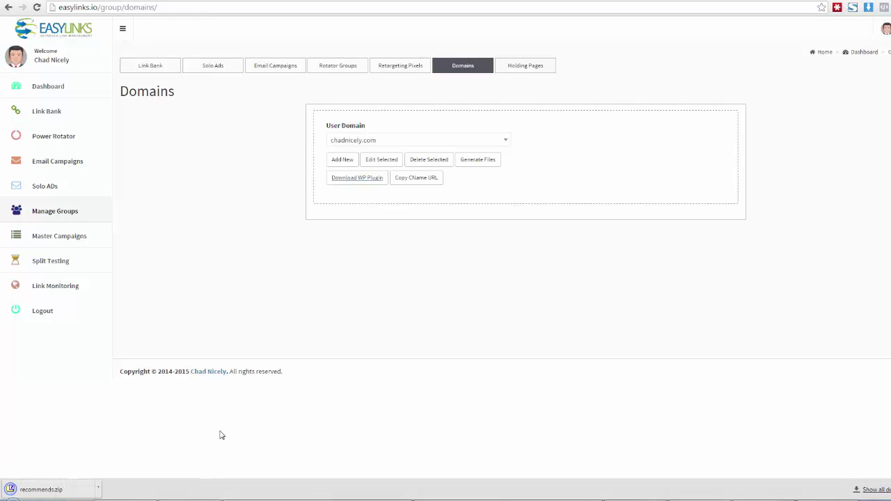
{"action": "left_click", "coordinate": [100, 489]}
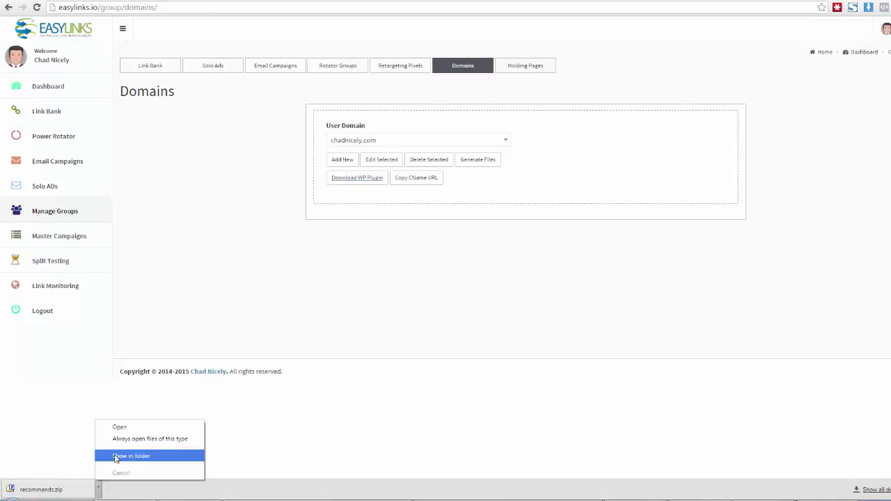
{"action": "left_click", "coordinate": [116, 456]}
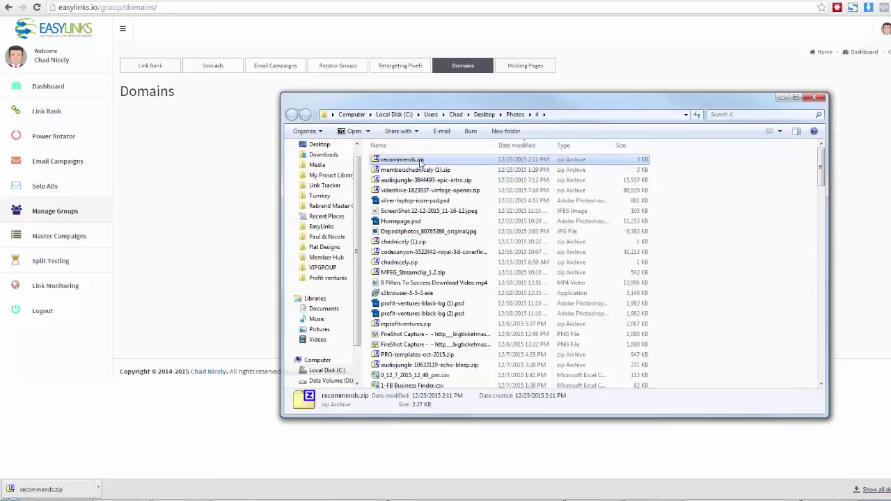
Step: Copy recommends.zip from the Photos\4 folder and paste it onto the Desktop
{"action": "right_click", "coordinate": [415, 164]}
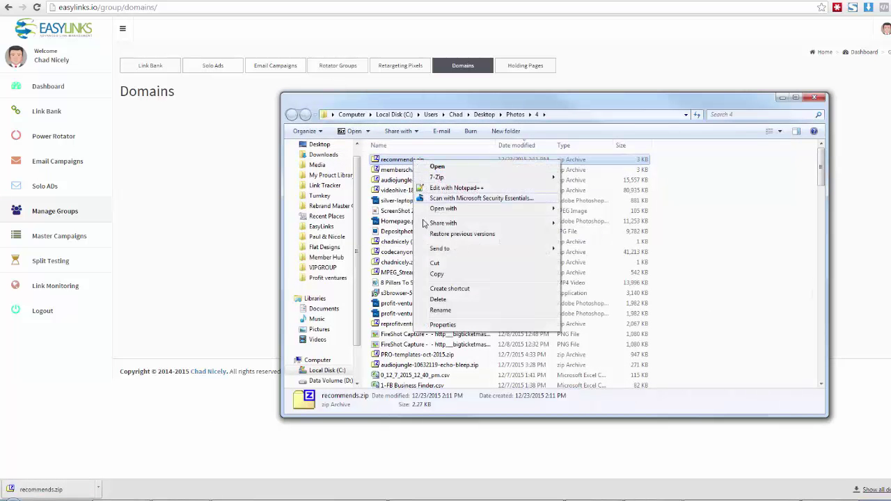
{"action": "left_click", "coordinate": [431, 273]}
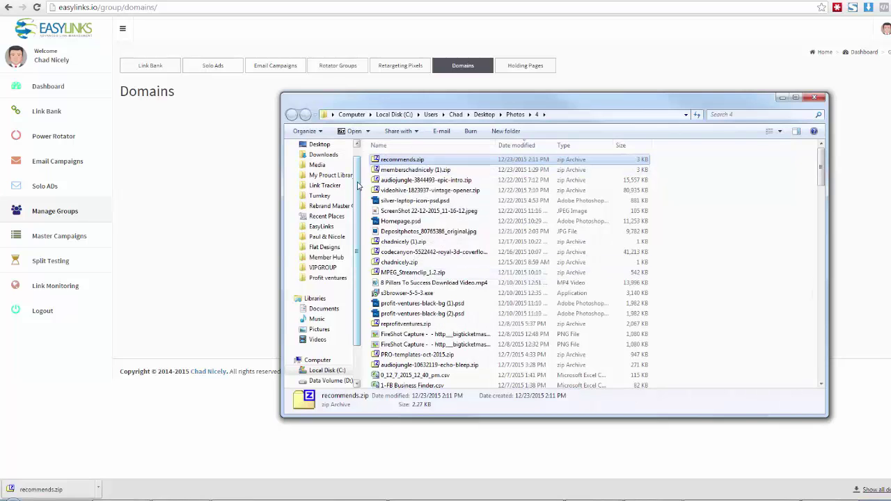
{"action": "scroll", "coordinate": [324, 162], "scroll_direction": "up", "scroll_amount": 1}
{"action": "left_click", "coordinate": [322, 160]}
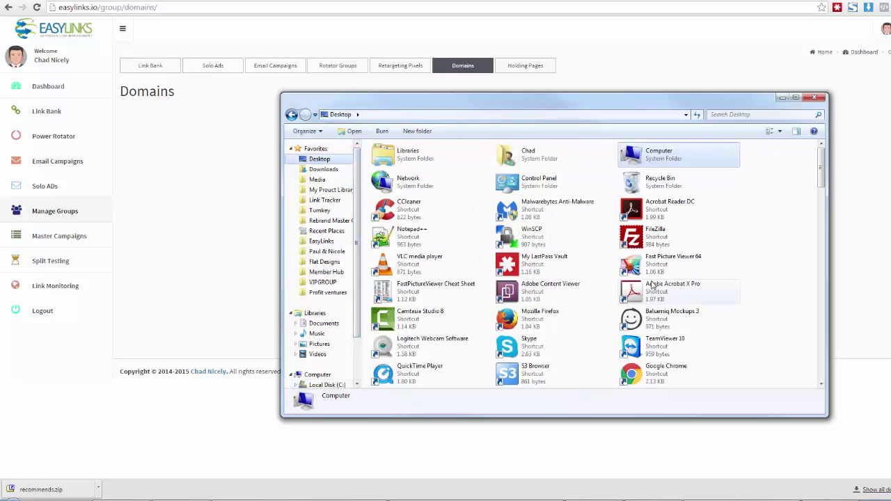
{"action": "right_click", "coordinate": [754, 293]}
{"action": "left_click", "coordinate": [776, 358]}
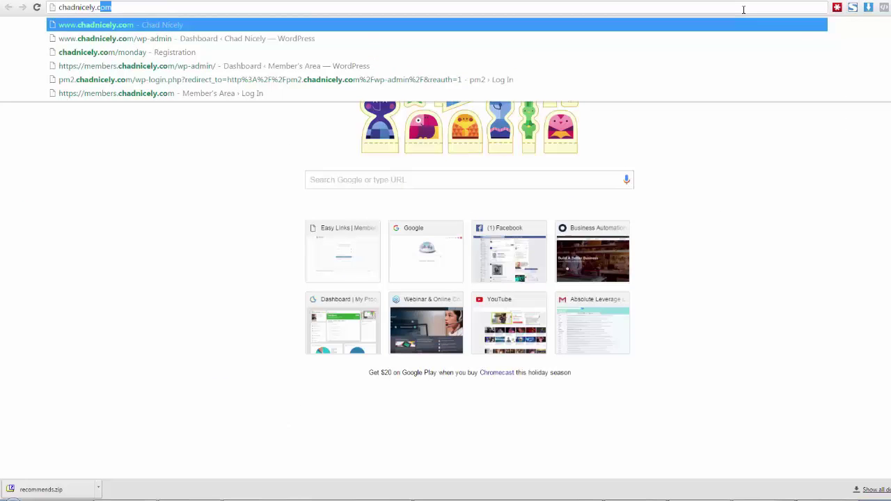
Step: Load chadnicely.com/wp-admin in a new tab to reach the WordPress dashboard
{"action": "type", "text": "om/wp-a"}
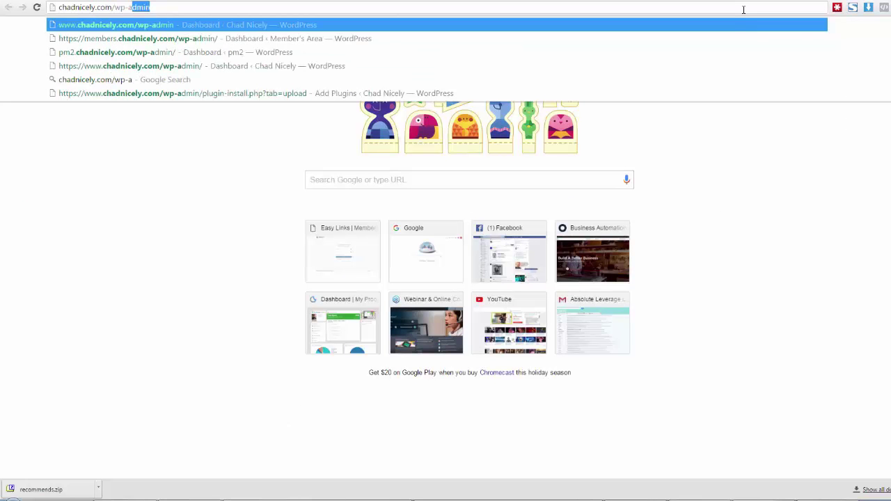
{"action": "type", "text": "dmin"}
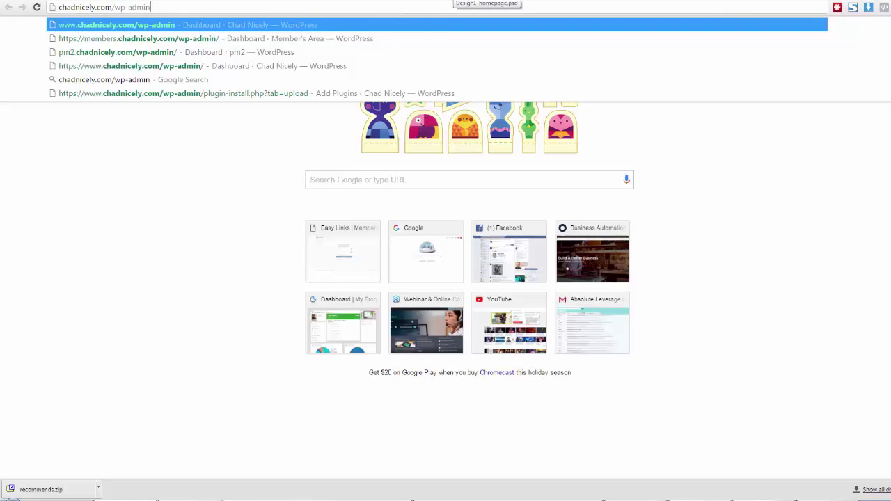
{"action": "key", "text": "Return"}
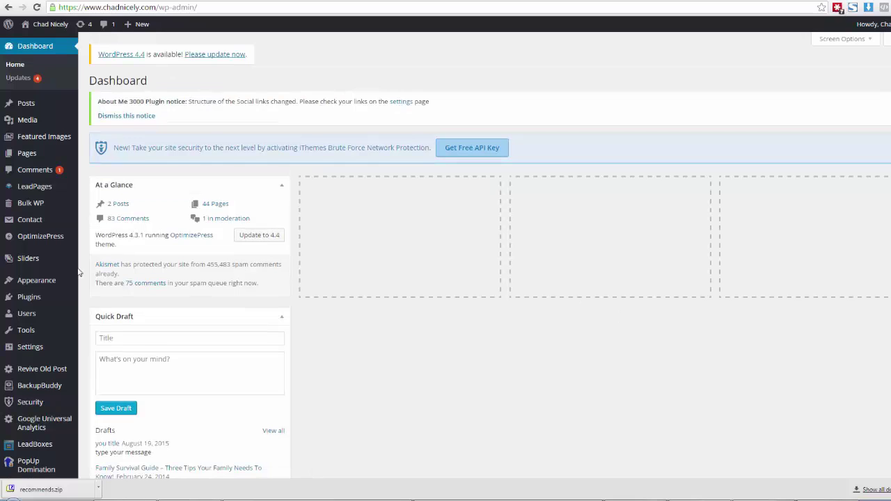
Step: Upload recommends.zip through Plugins > Add New and install it
{"action": "left_click", "coordinate": [38, 297]}
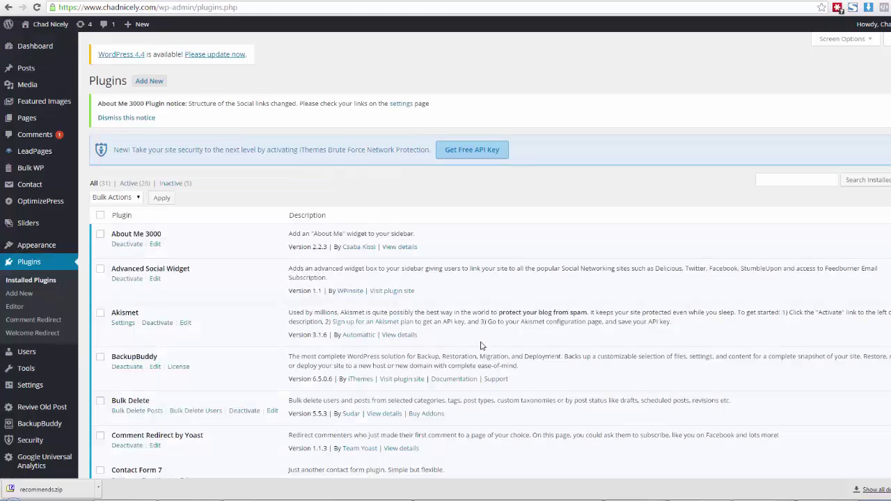
{"action": "left_click", "coordinate": [151, 83]}
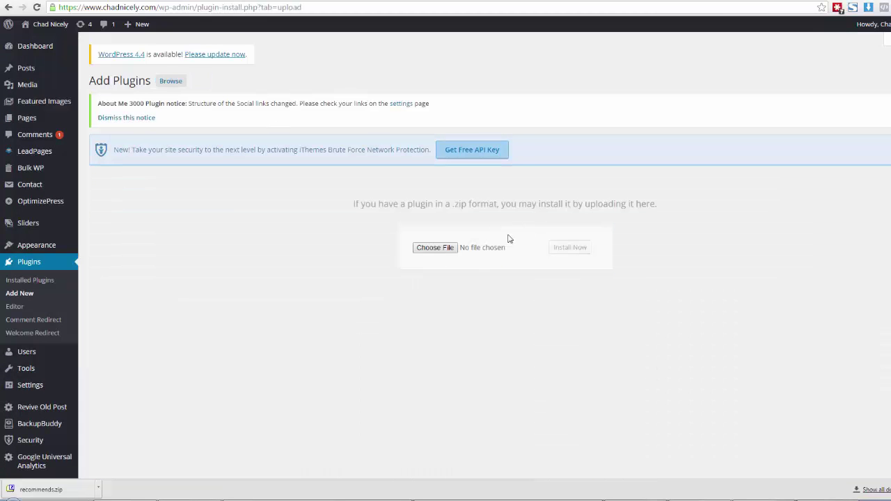
{"action": "left_click", "coordinate": [436, 250]}
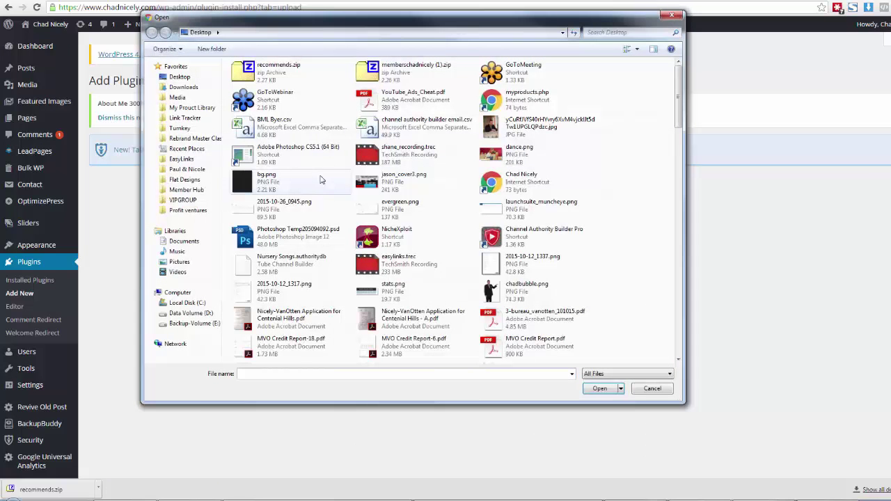
{"action": "left_click", "coordinate": [272, 73]}
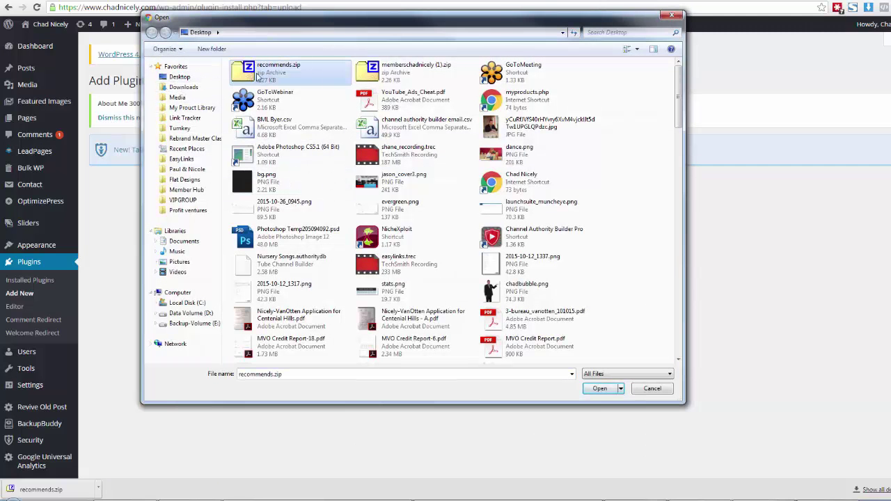
{"action": "left_click", "coordinate": [599, 388]}
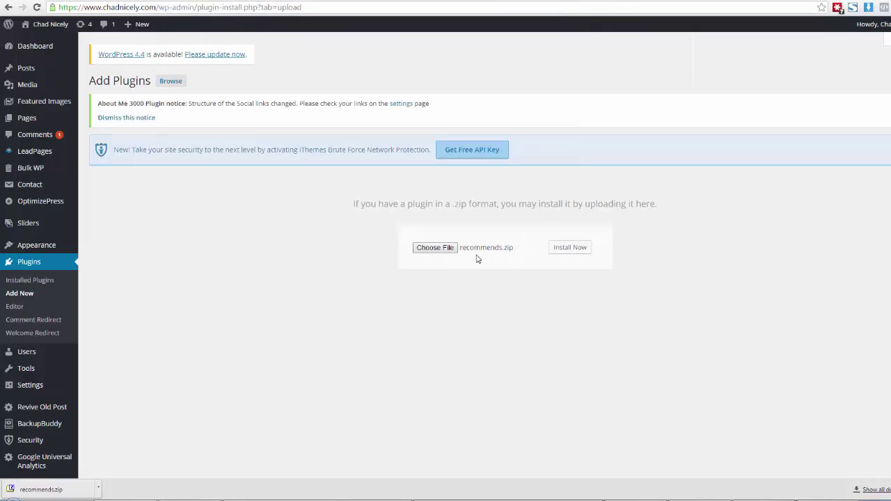
{"action": "left_click", "coordinate": [559, 247]}
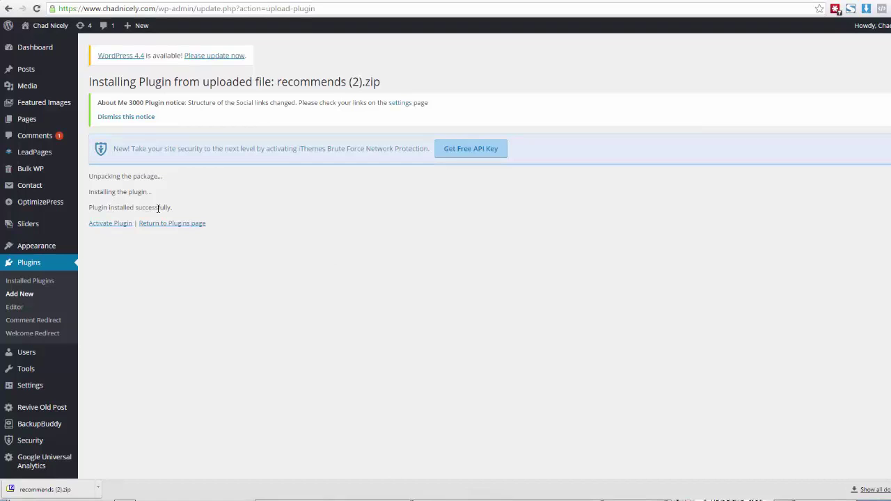
Step: Activate the Easy Links plugin and find it in the Active plugins list
{"action": "left_click", "coordinate": [113, 230]}
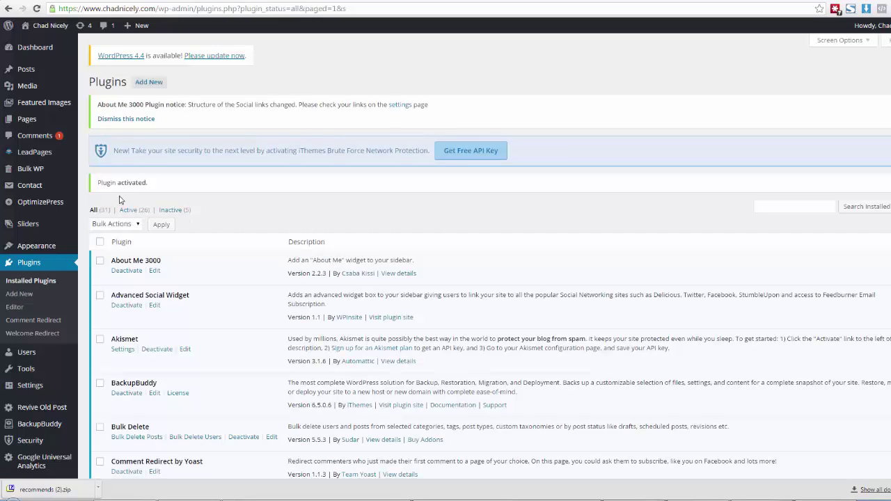
{"action": "left_click", "coordinate": [131, 210]}
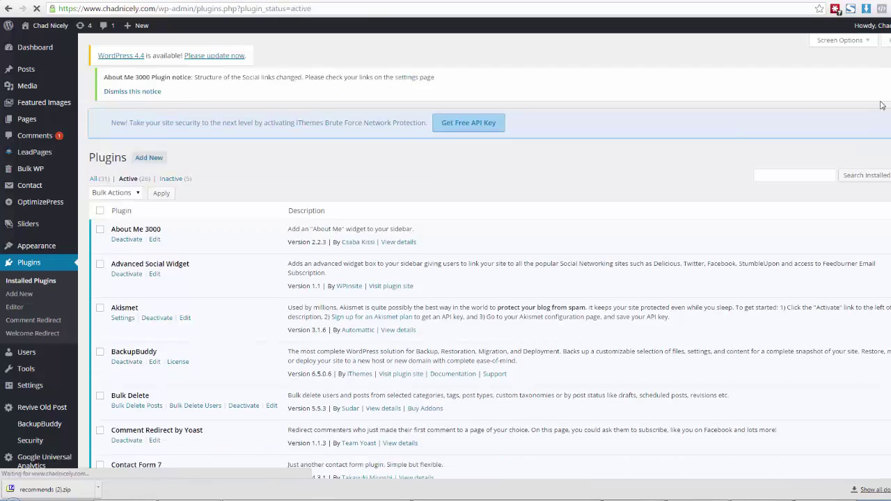
{"action": "scroll", "coordinate": [264, 354], "scroll_direction": "down", "scroll_amount": 3}
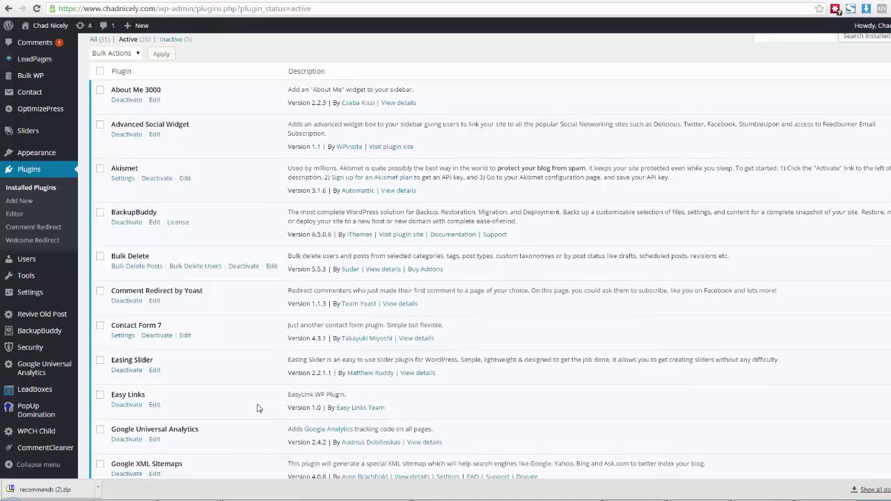
{"action": "key", "text": "Home"}
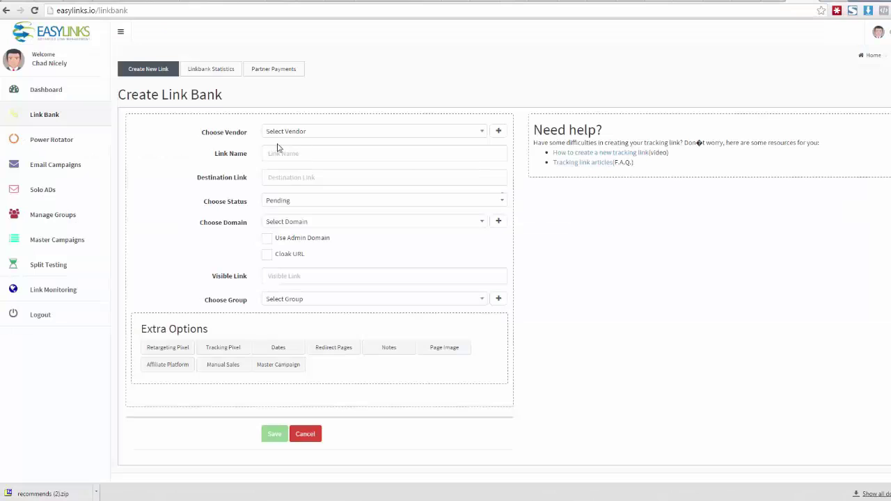
{"action": "left_click", "coordinate": [299, 152]}
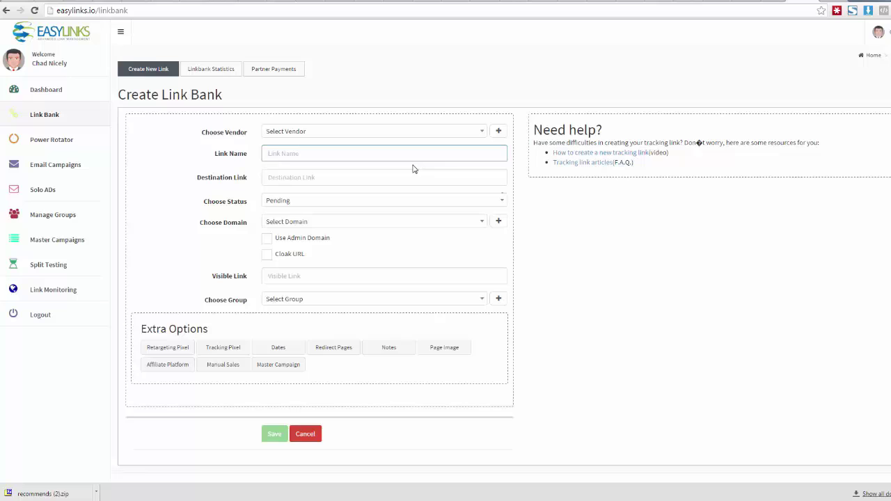
{"action": "type", "text": "CNN"}
{"action": "key", "text": "Tab"}
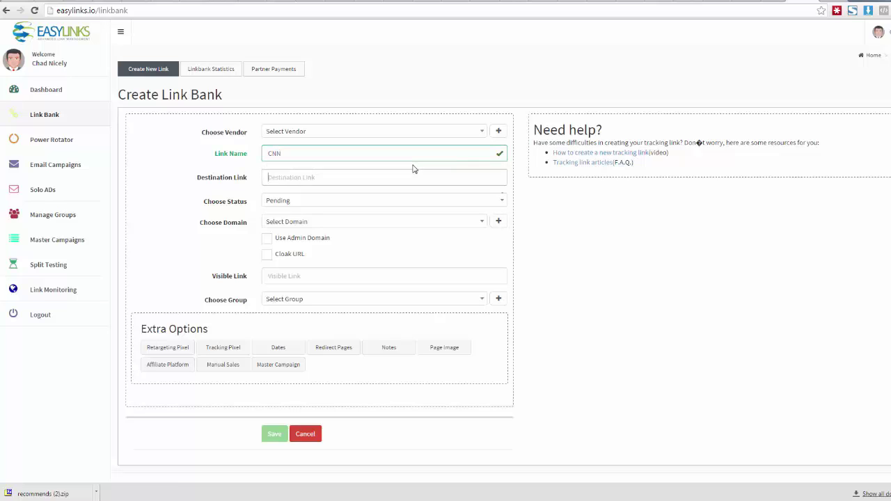
{"action": "type", "text": "http"}
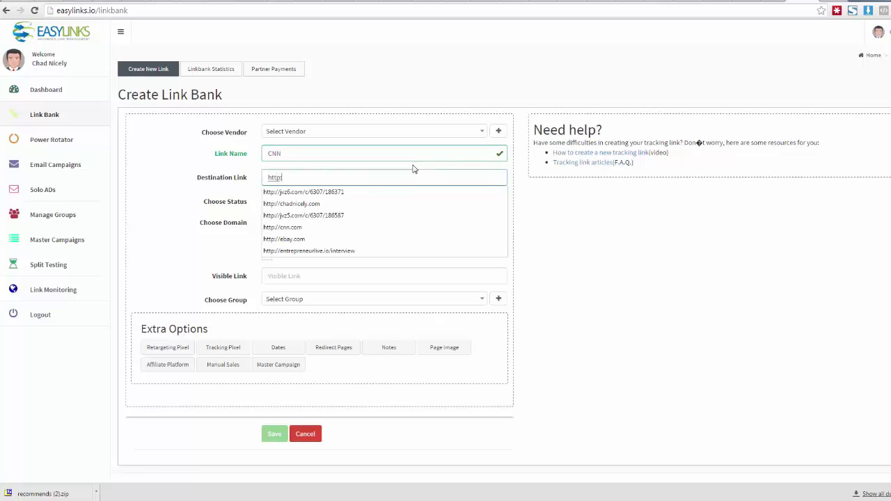
{"action": "type", "text": "://cnn.com"}
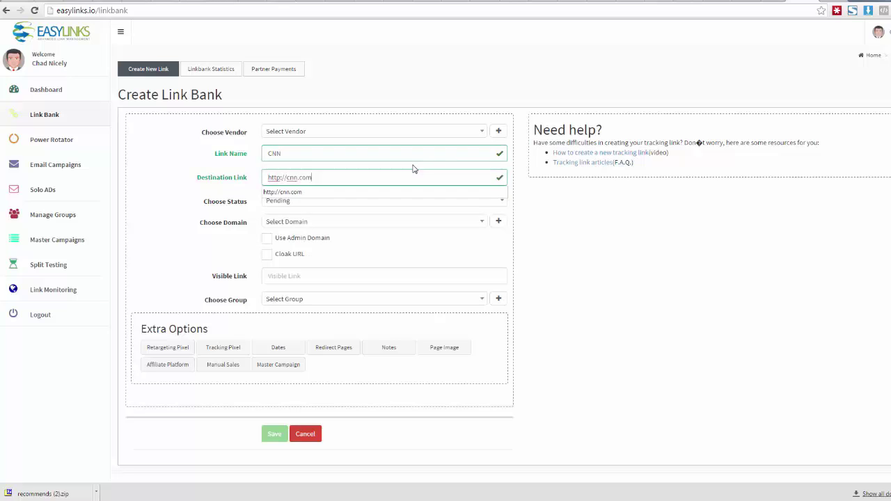
{"action": "left_click", "coordinate": [359, 202]}
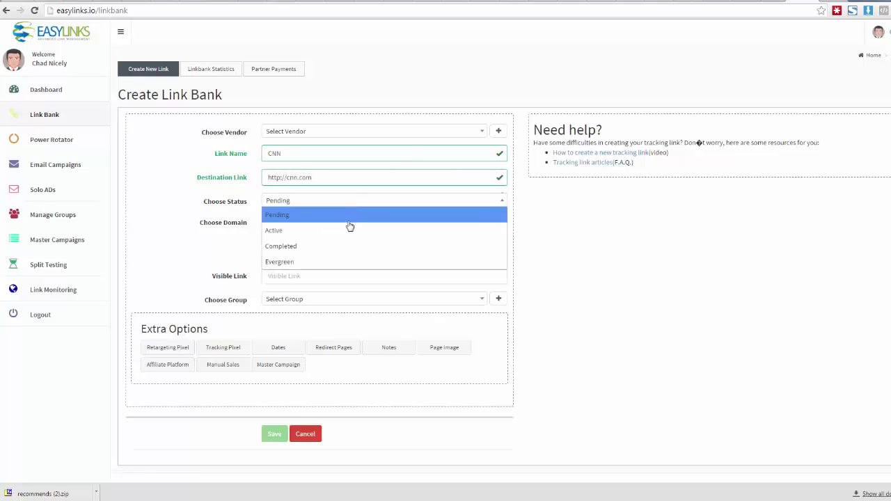
{"action": "left_click", "coordinate": [340, 232]}
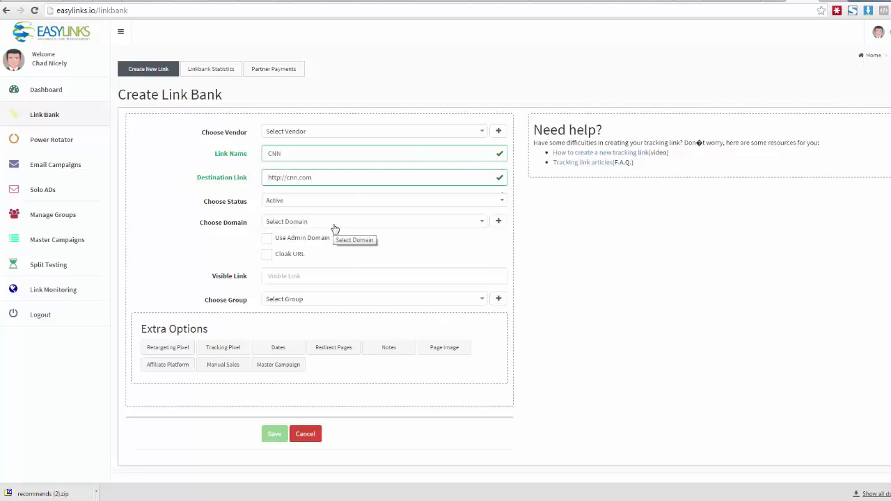
Step: Put the CNN link on domain chadnicely.com with visible link cnn, and save it
{"action": "left_click", "coordinate": [333, 226]}
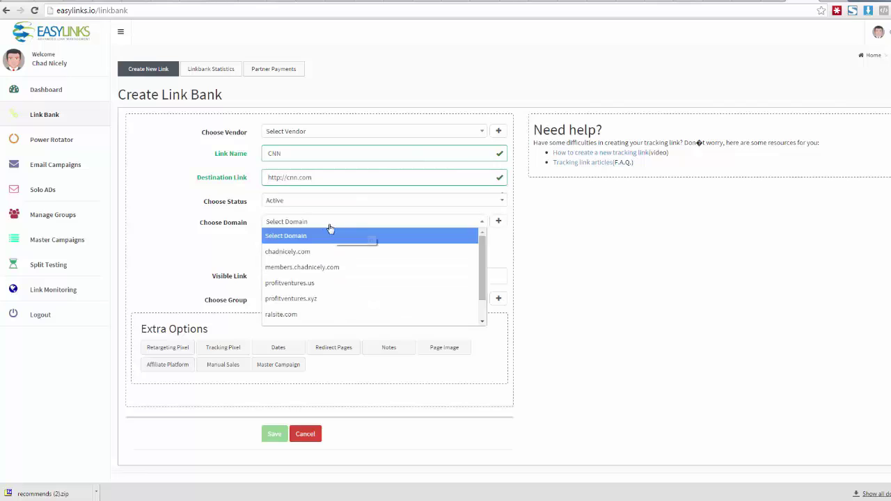
{"action": "left_click", "coordinate": [290, 254]}
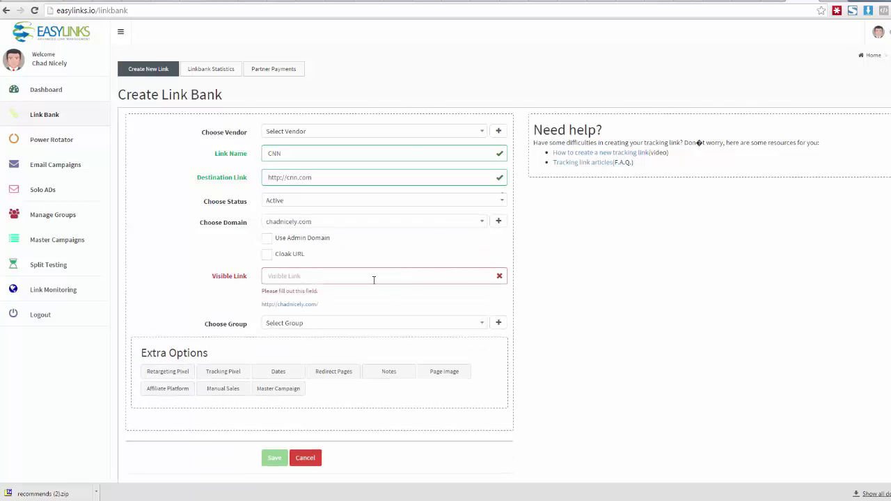
{"action": "type", "text": "cnn"}
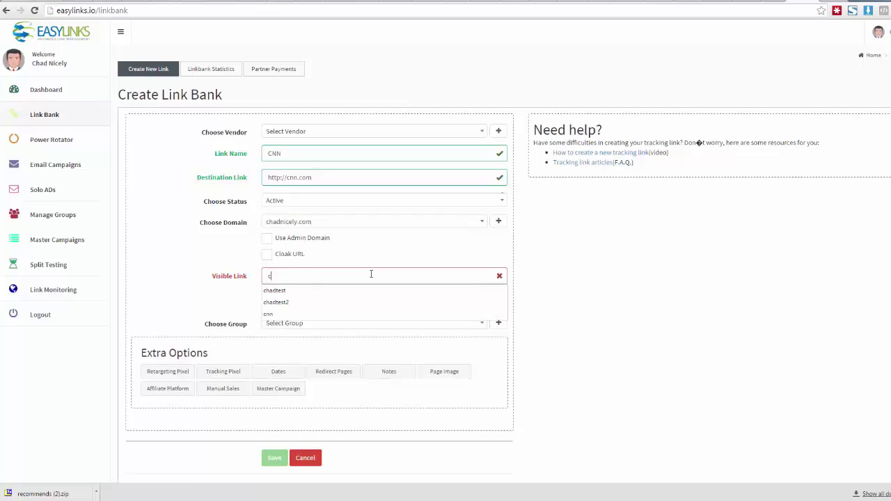
{"action": "left_click", "coordinate": [560, 285]}
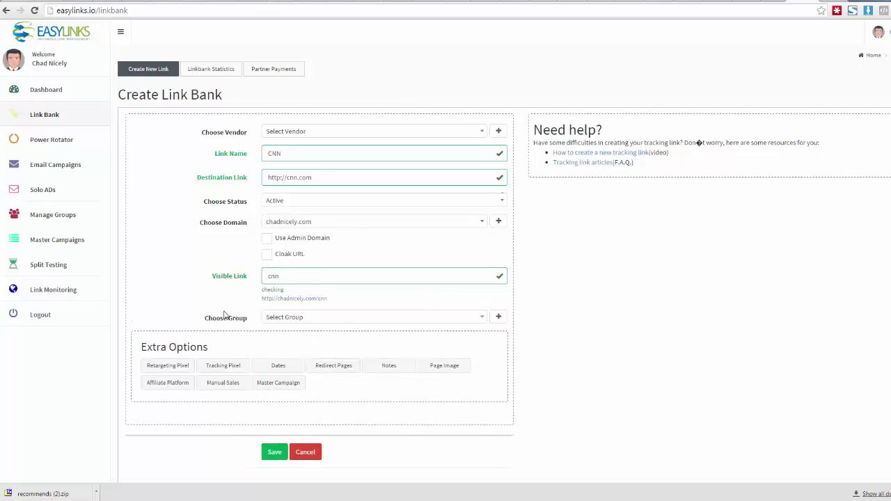
{"action": "left_click", "coordinate": [275, 442]}
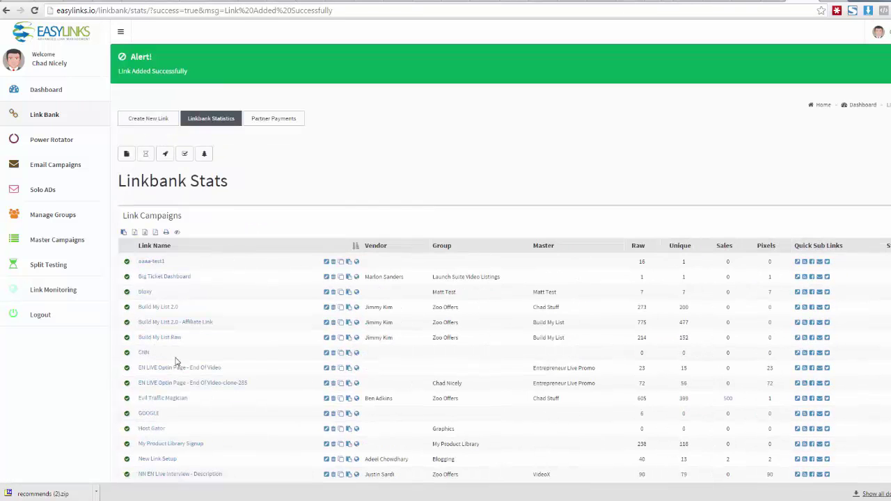
Step: Copy the chadnicely.com/cnn link and open it in the other tab, landing on cnn.com
{"action": "left_click", "coordinate": [347, 353]}
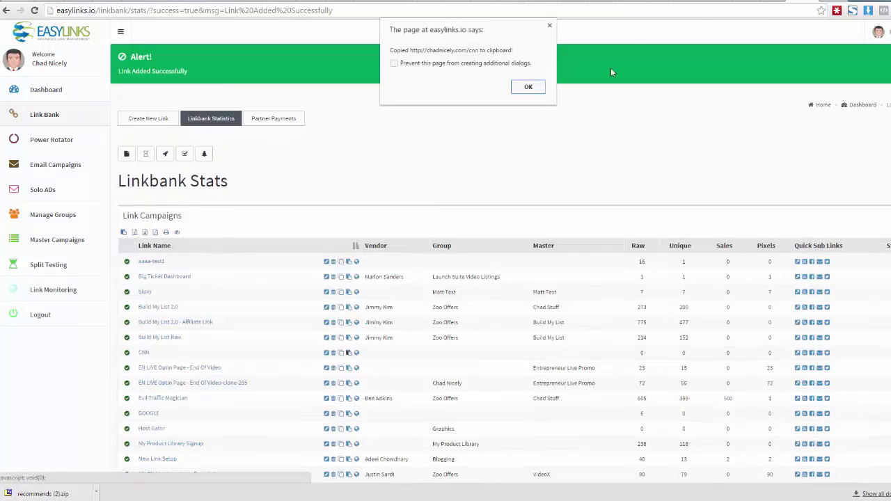
{"action": "left_click", "coordinate": [528, 86]}
{"action": "key", "text": "ctrl+Tab"}
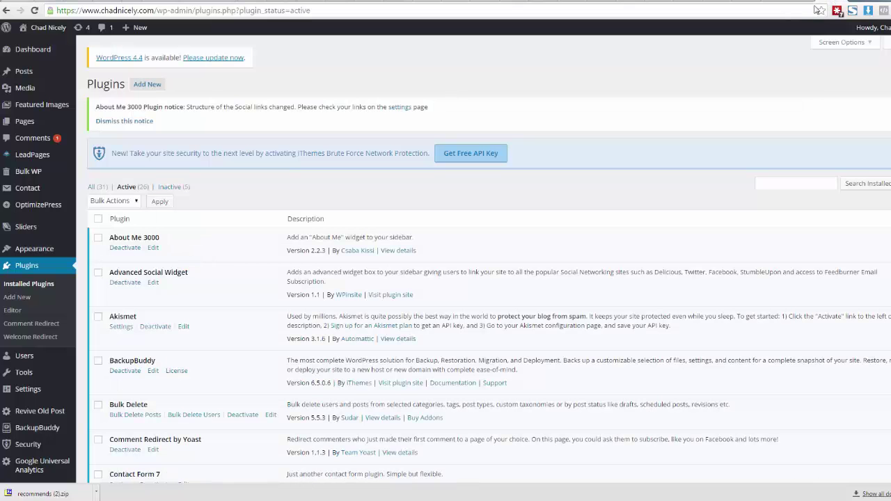
{"action": "left_click", "coordinate": [793, 11]}
{"action": "key", "text": "ctrl+v"}
{"action": "key", "text": "Return"}
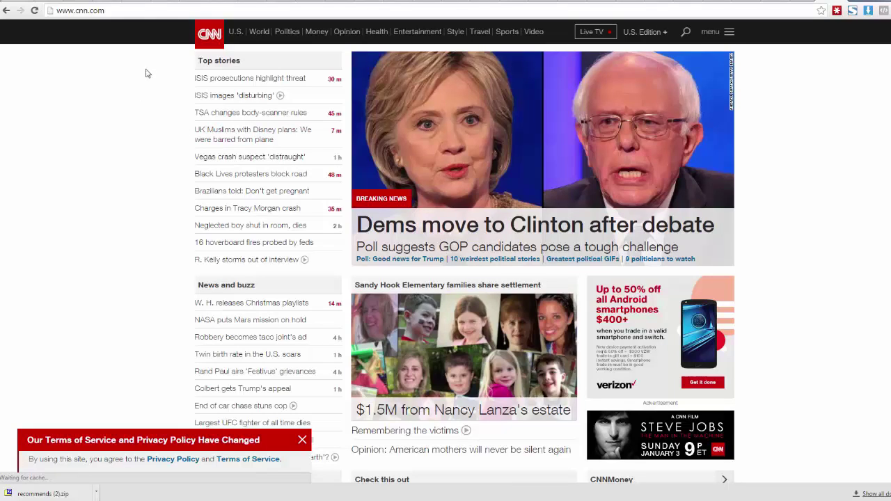
{"action": "left_click", "coordinate": [52, 14]}
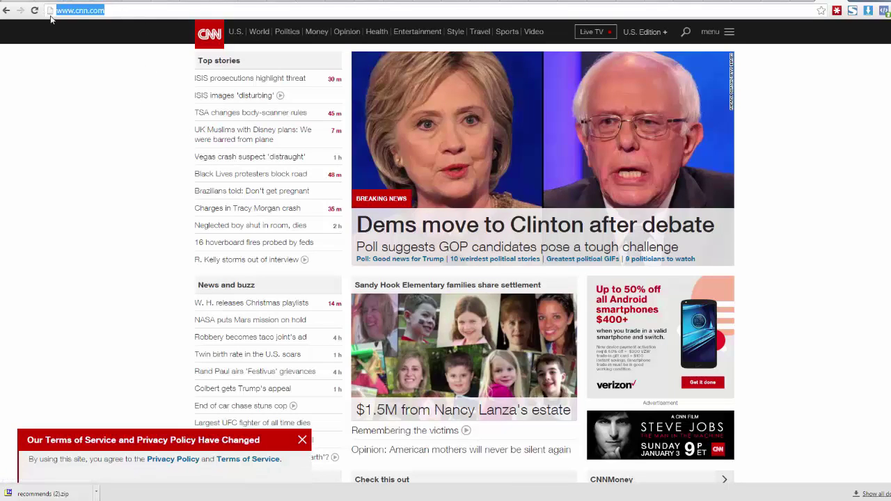
{"action": "left_click", "coordinate": [132, 12]}
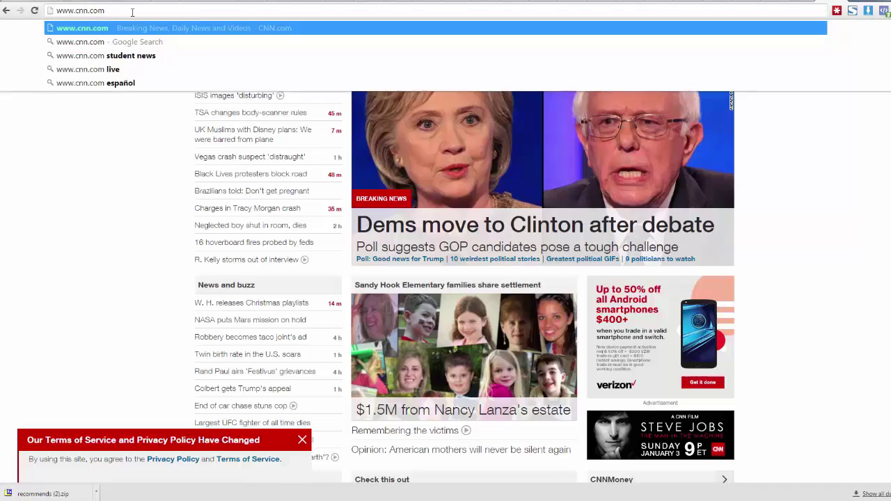
{"action": "key", "text": "ctrl+v"}
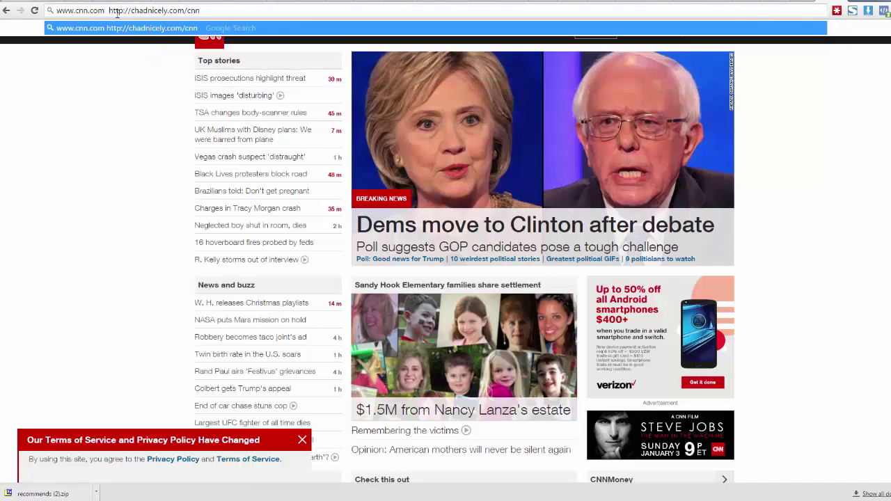
{"action": "left_click_drag", "start_coordinate": [107, 11], "coordinate": [54, 11]}
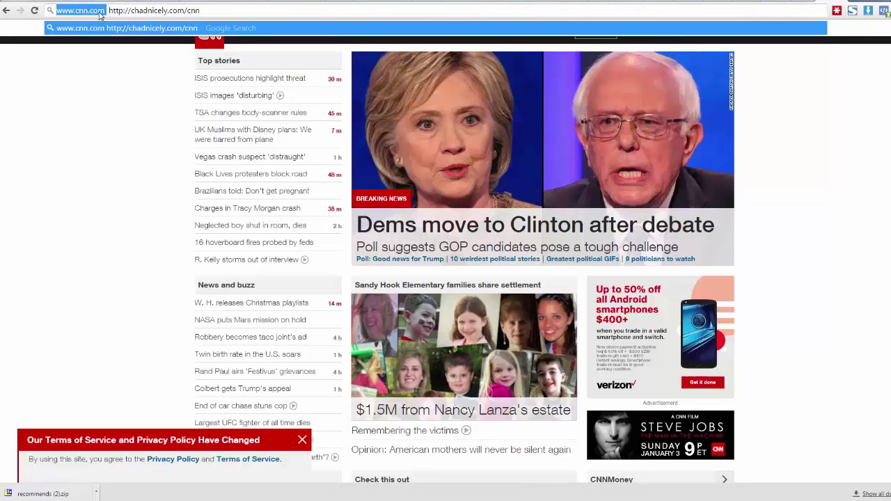
{"action": "left_click", "coordinate": [144, 11]}
{"action": "double_click", "coordinate": [66, 10]}
{"action": "key", "text": "BackSpace"}
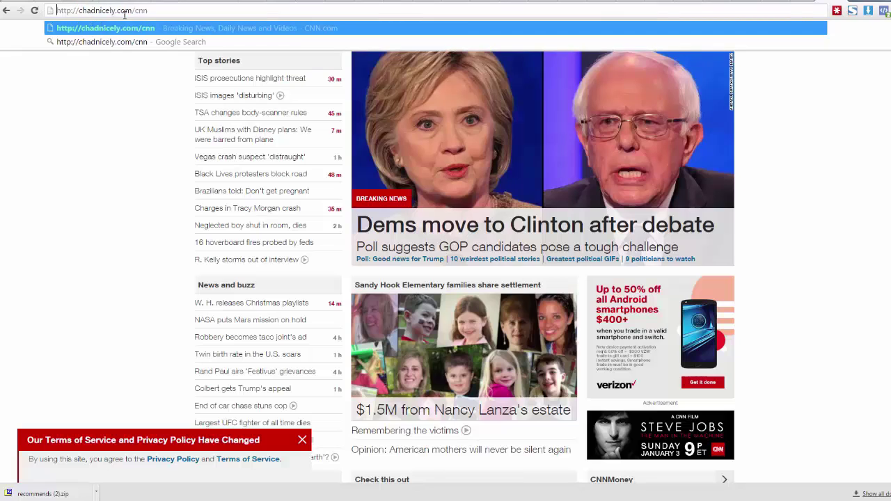
Step: Back in EasyLinks, edit the CNN link and enable its Cloak URL option
{"action": "left_click", "coordinate": [798, 3]}
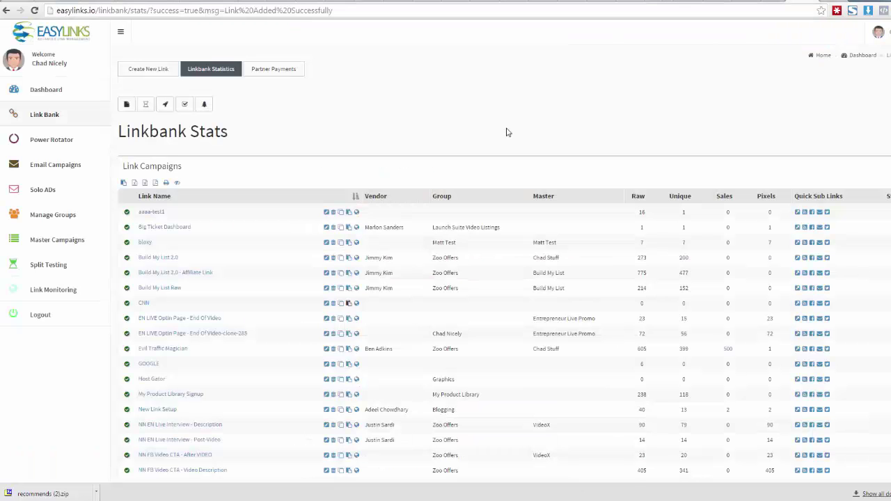
{"action": "left_click", "coordinate": [326, 303]}
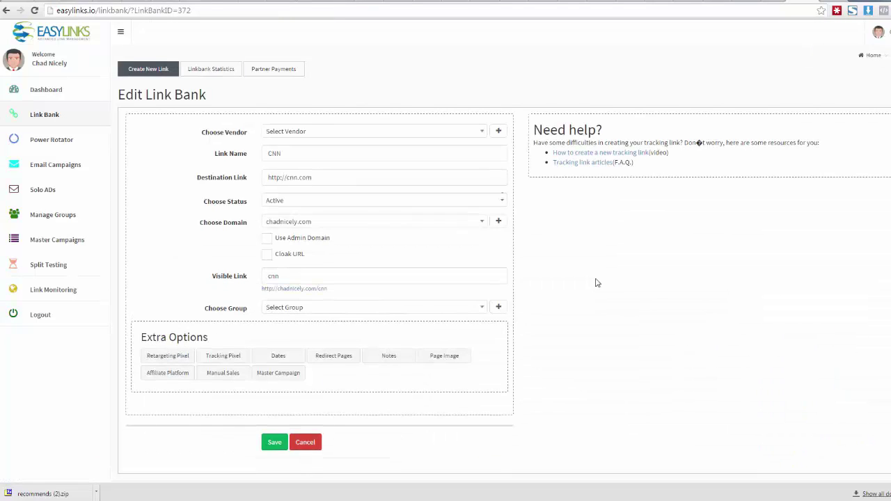
{"action": "left_click", "coordinate": [267, 255]}
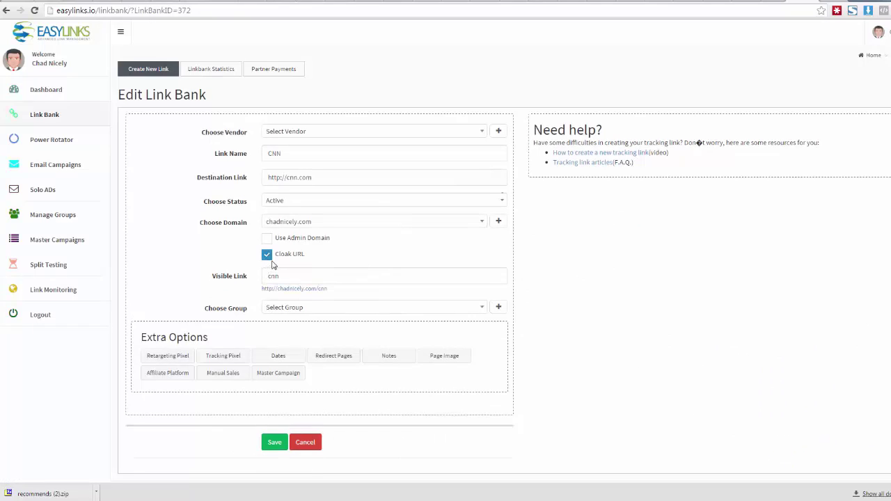